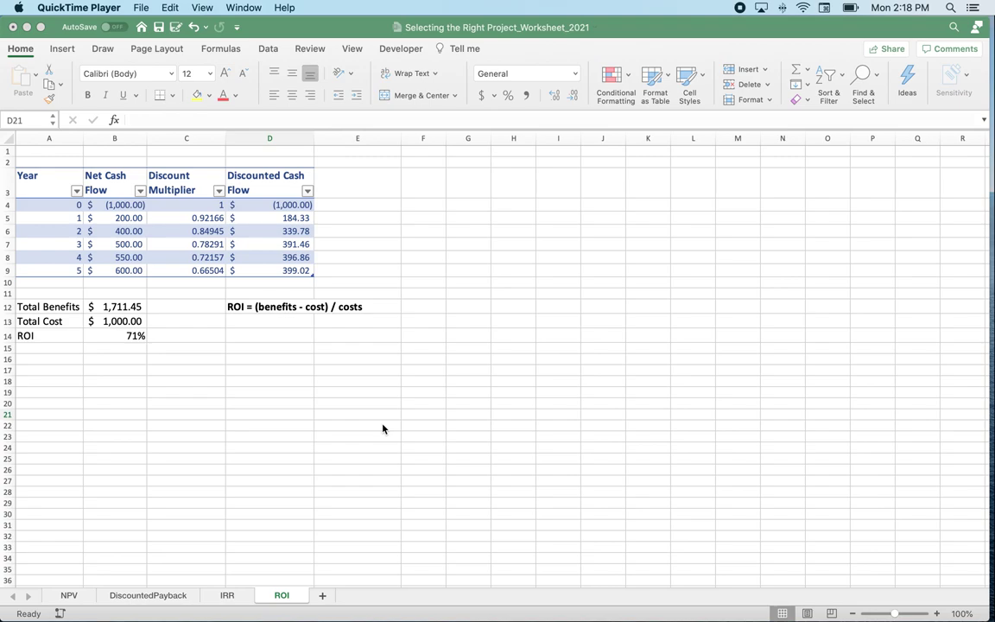
Step: Examine the written ROI formula in D12, look at the NPV sheet for comparison, and return to the ROI sheet
left_click(318, 308)
left_click(318, 308)
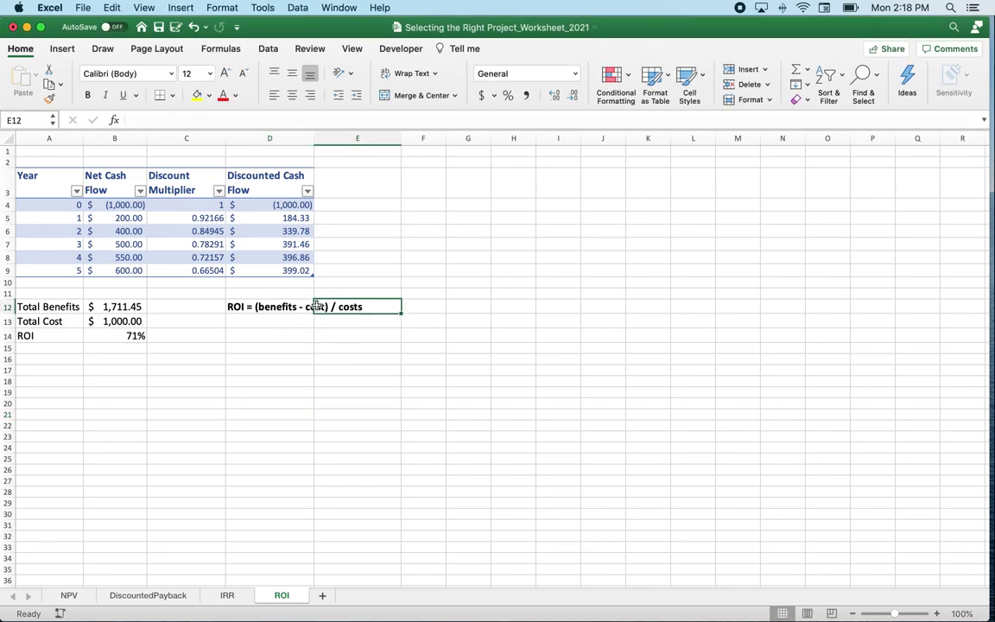
left_click(283, 307)
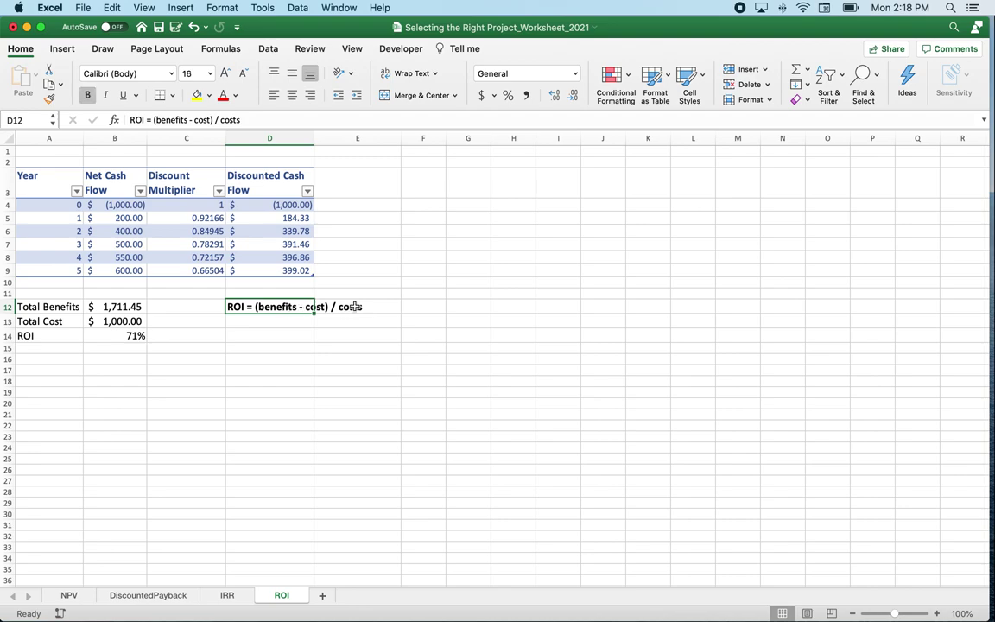
left_click(354, 307)
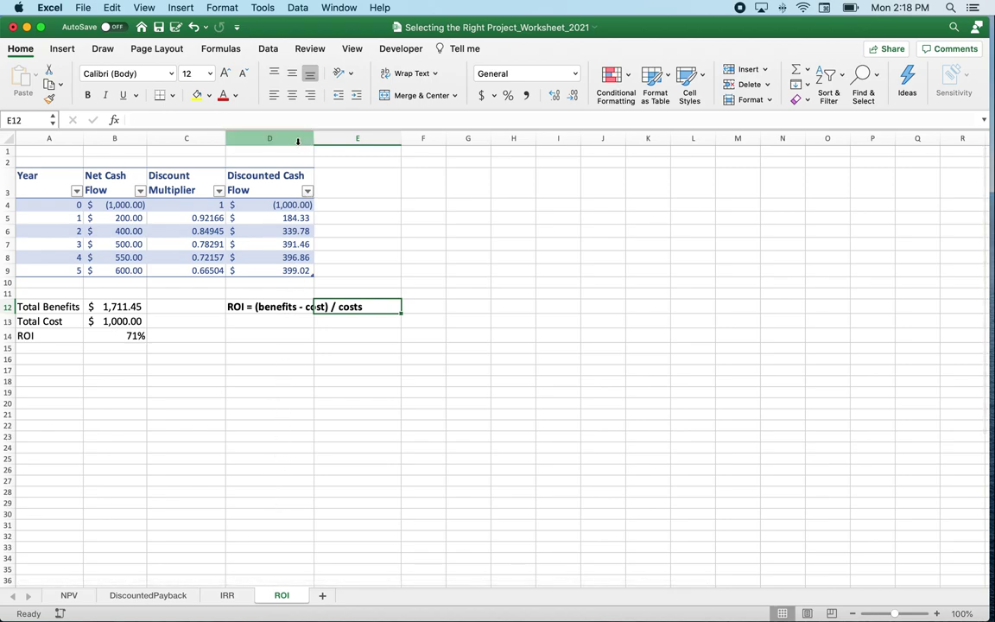
left_click(68, 595)
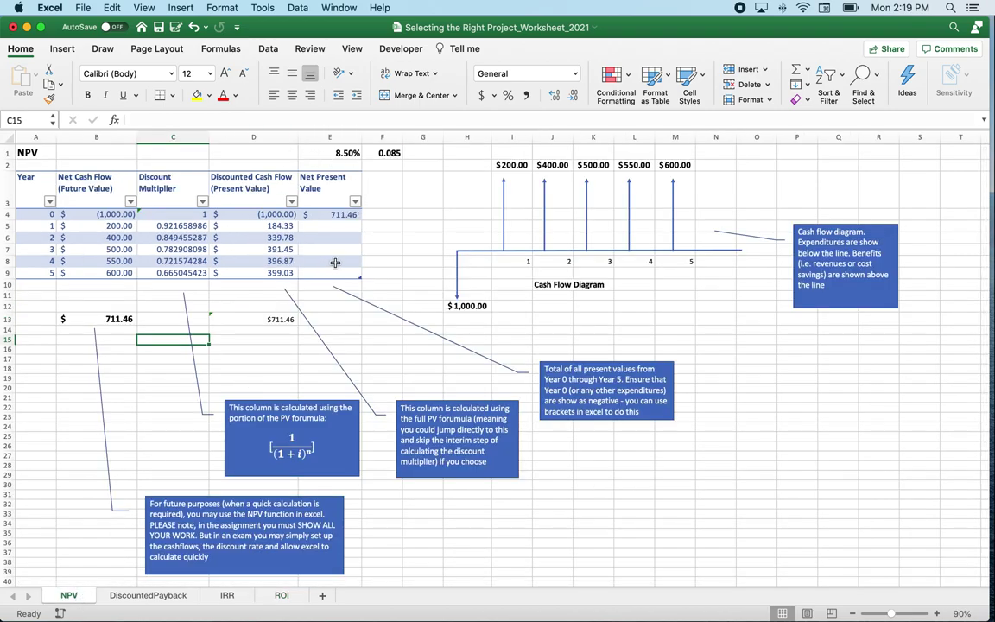
left_click(276, 595)
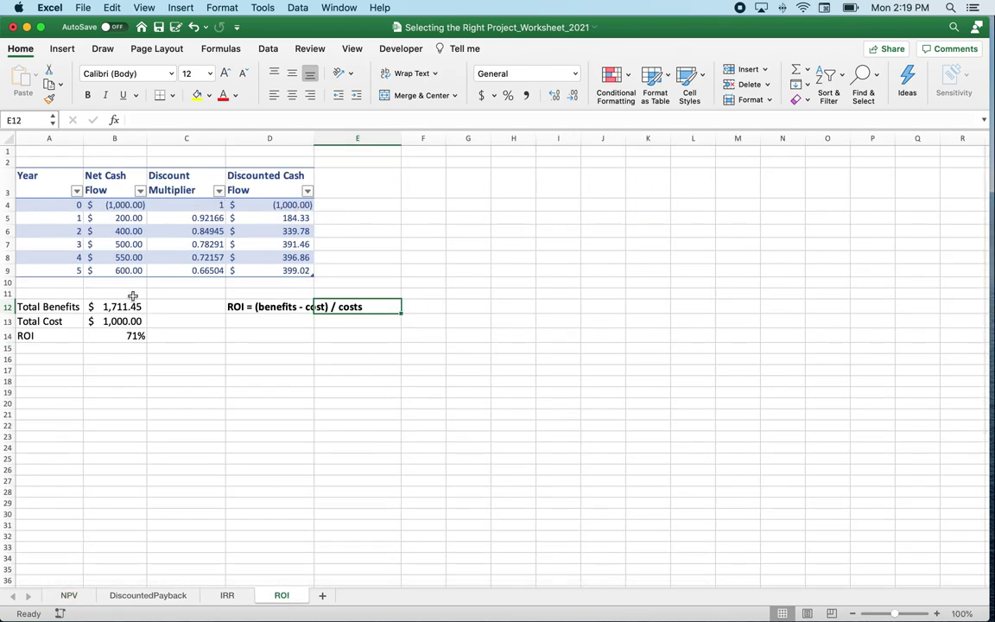
Step: Check the Total Cost and Total Benefits cells against the discounted cash flows for year 0 and years 1 to 5
left_click(122, 319)
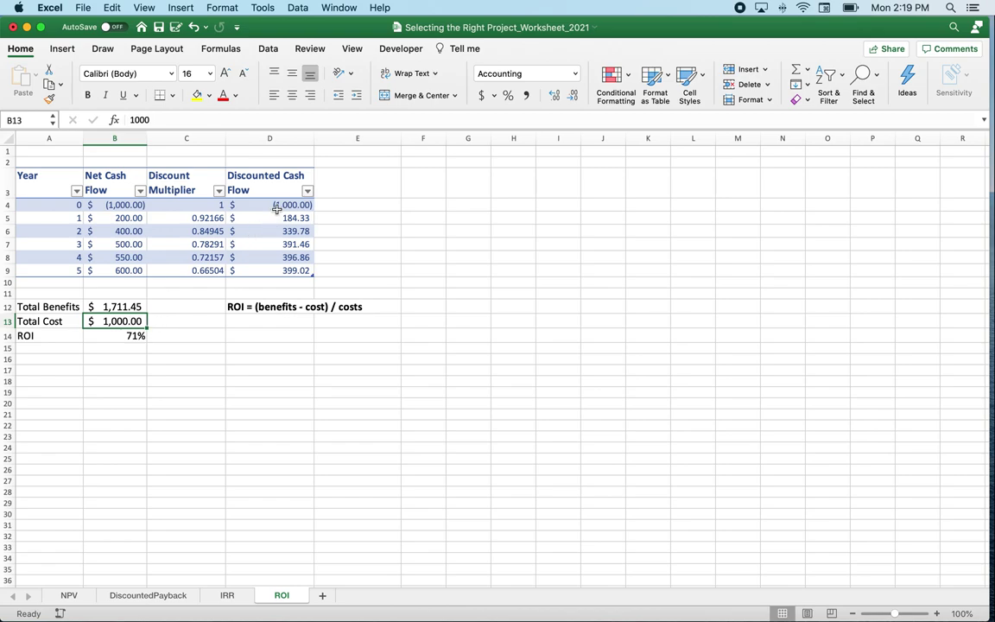
left_click(259, 205)
left_click(132, 307)
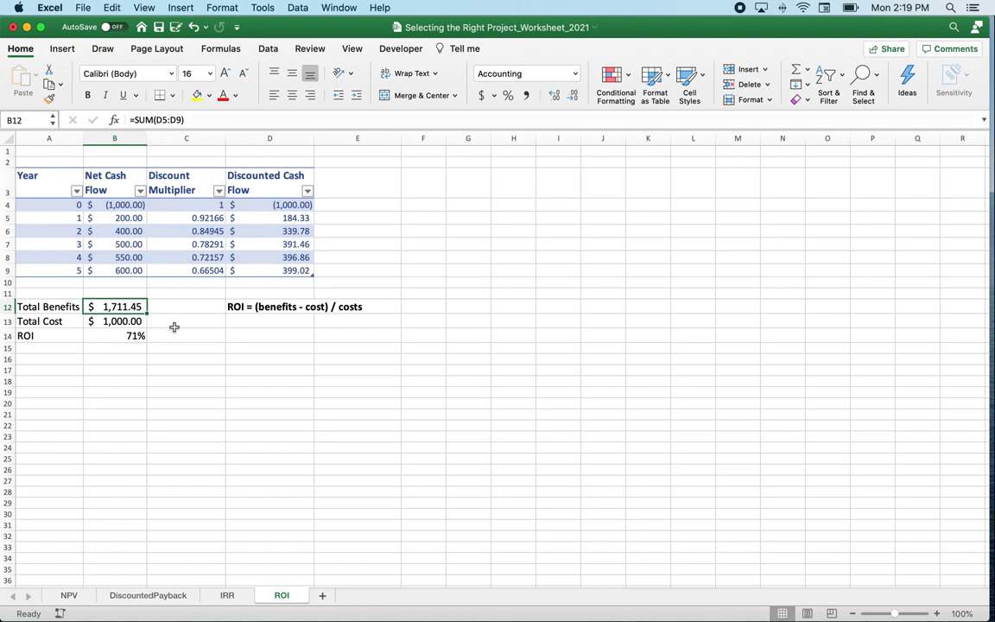
left_click(298, 216)
left_click_drag(295, 229, 291, 271)
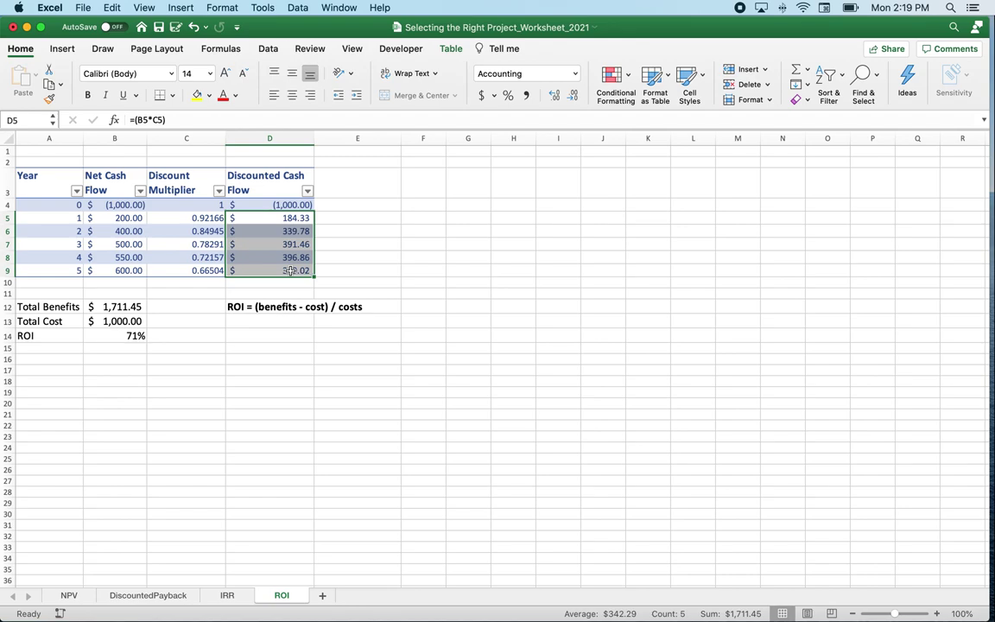
Step: Inspect the discounted cash flow formulas for years 1 to 5 in cells D5 to D9
left_click(264, 217)
left_click(298, 230)
left_click(298, 244)
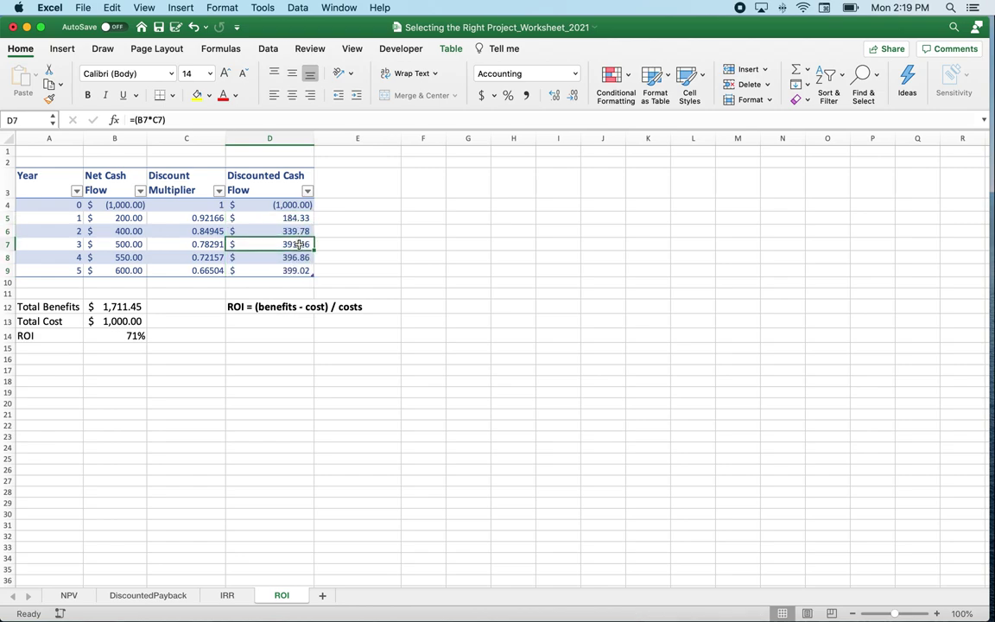
left_click(298, 257)
key("Down")
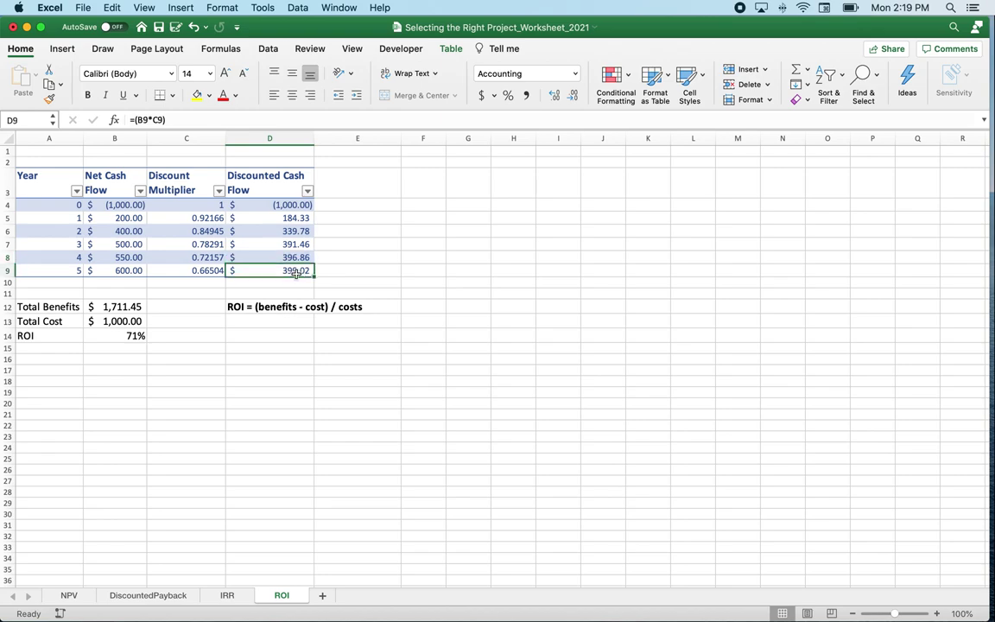
Step: Examine the Discount Multiplier column on the ROI sheet, checking the individual values for years 1 to 3
left_click(191, 137)
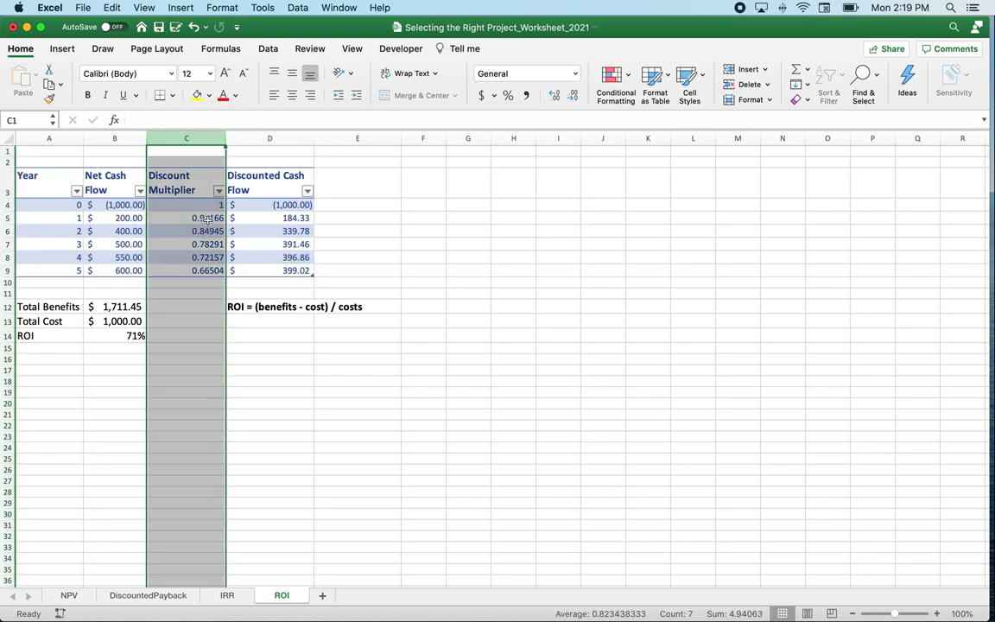
left_click(204, 218)
left_click(208, 230)
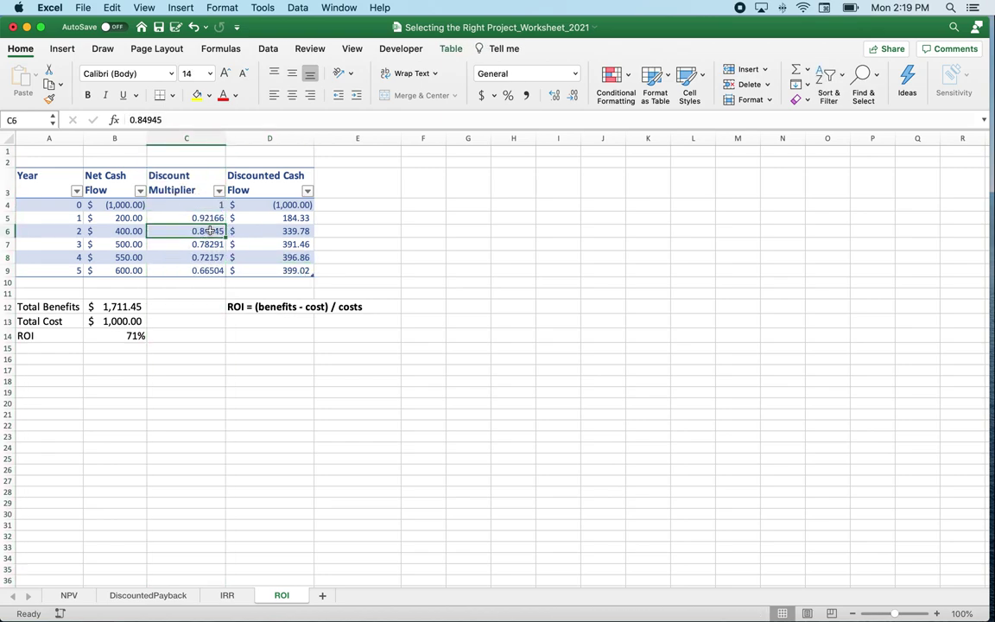
key("Up")
left_click(216, 230)
left_click(215, 217)
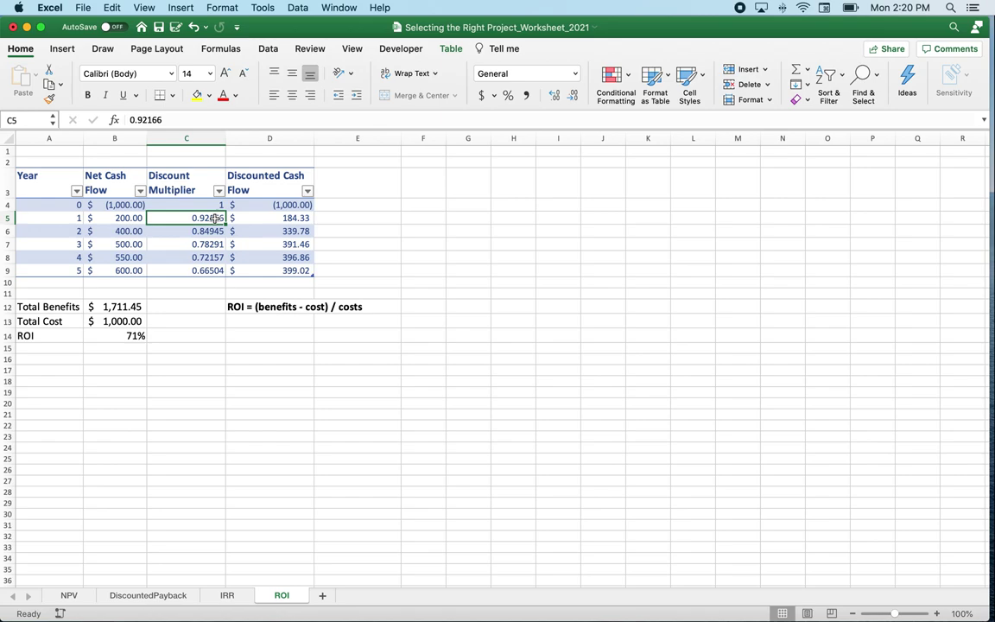
left_click(204, 244)
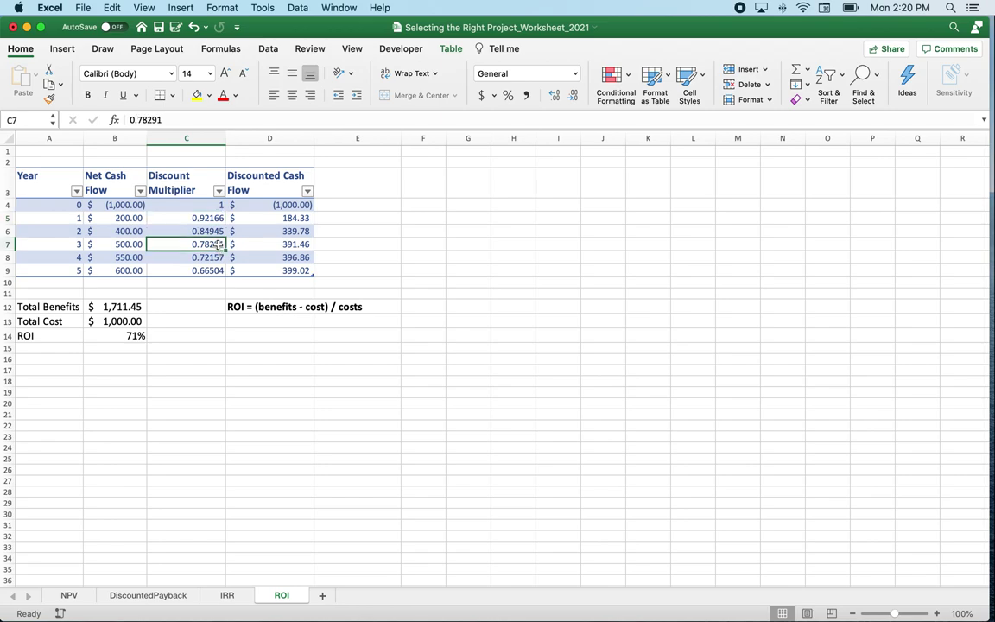
left_click(205, 137)
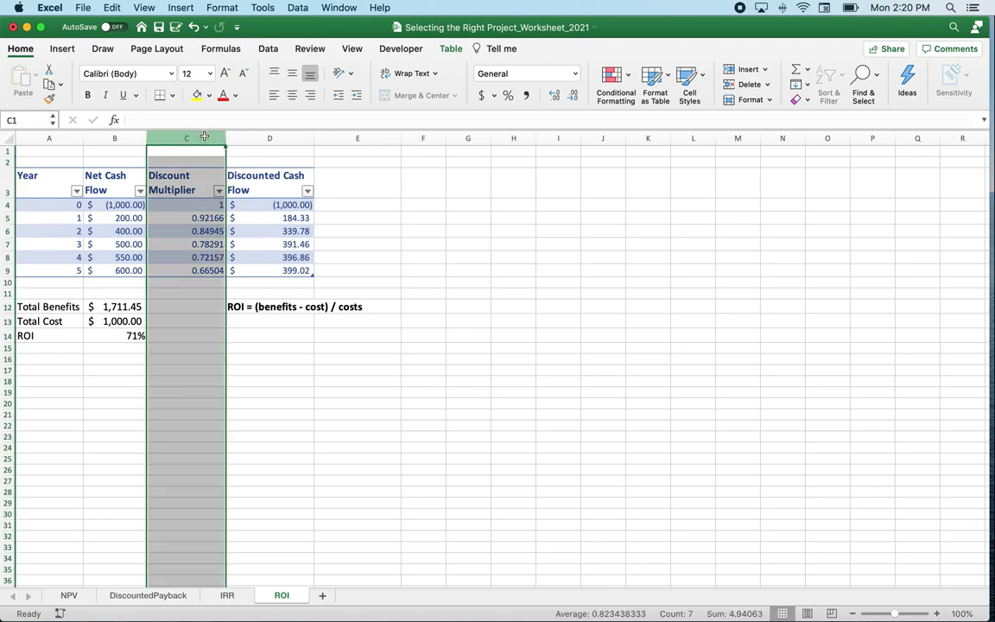
Step: Review the Discount Multiplier columns on the NPV and DiscountedPayback sheets and the latter's Discounted Cash Flow column, then return to the ROI sheet
left_click(68, 595)
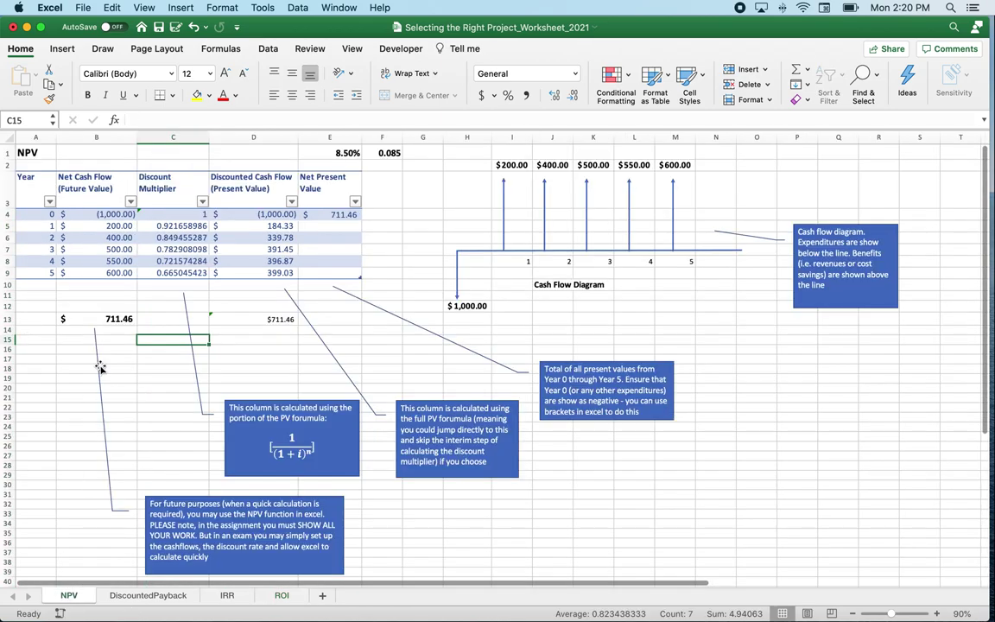
left_click(186, 134)
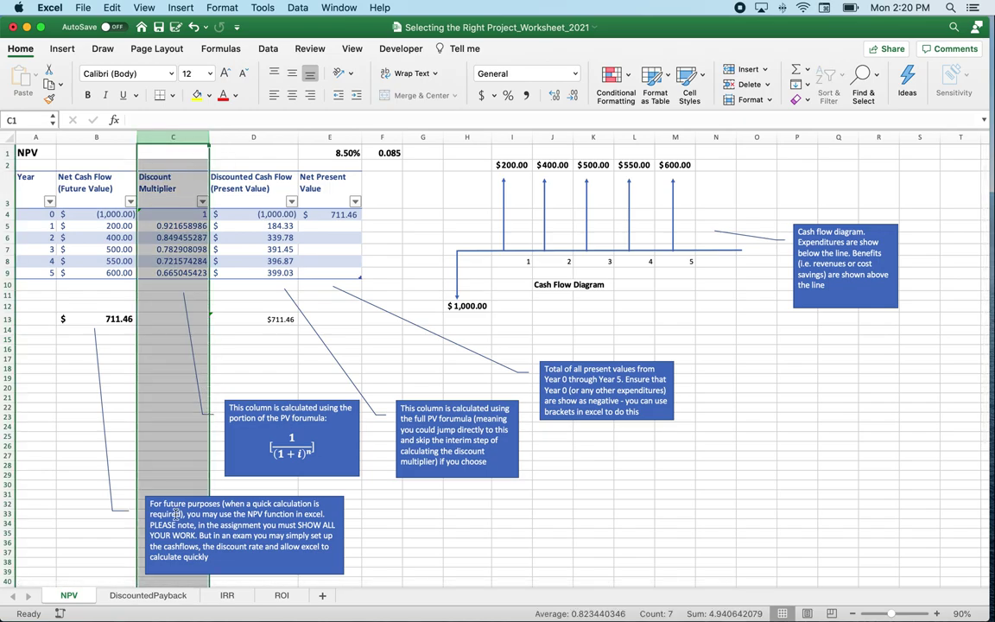
left_click(160, 598)
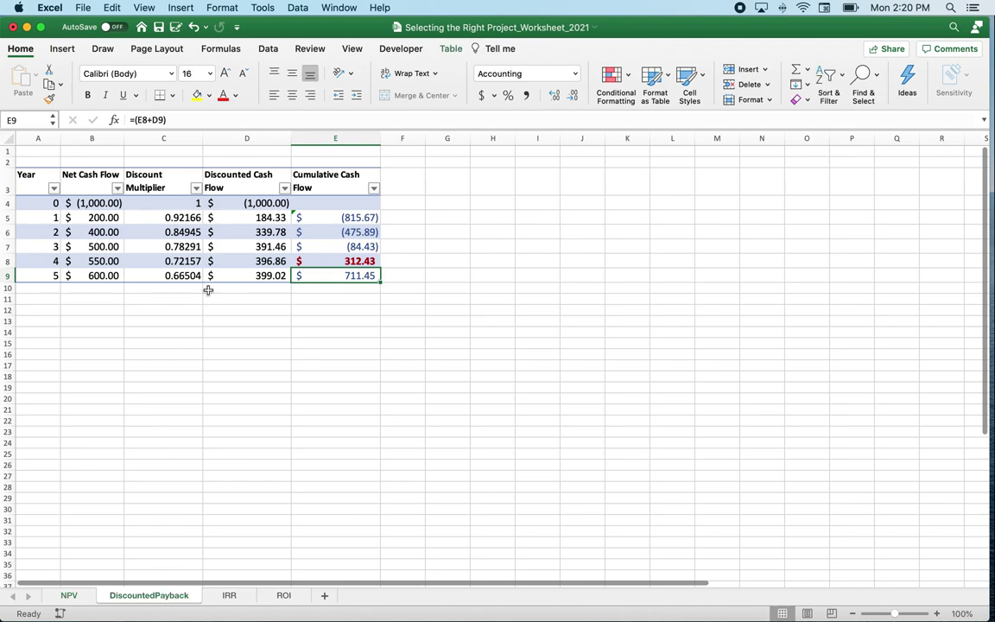
left_click(245, 136)
left_click(182, 136)
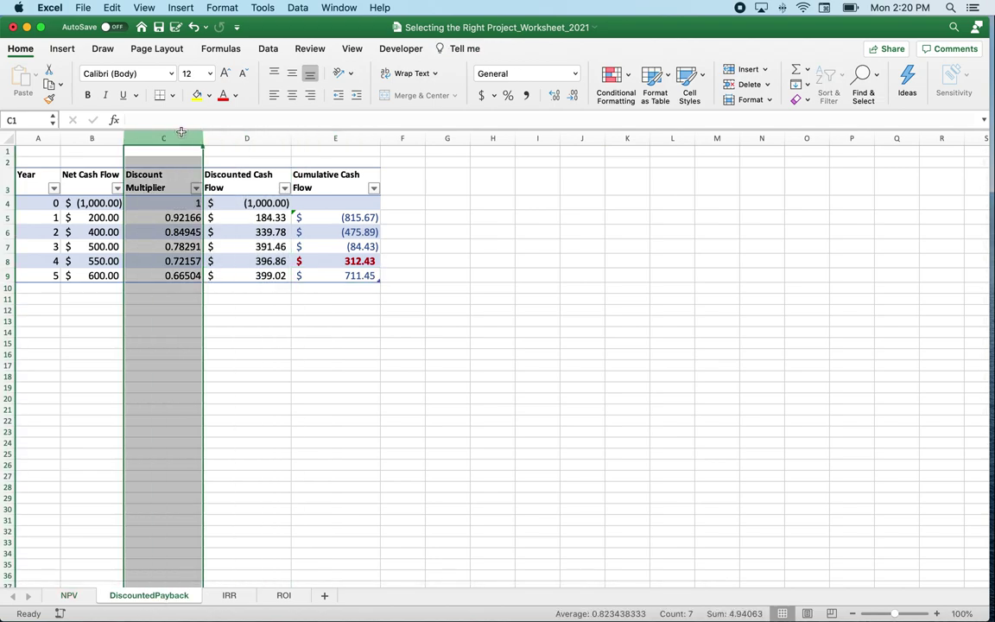
left_click(273, 136)
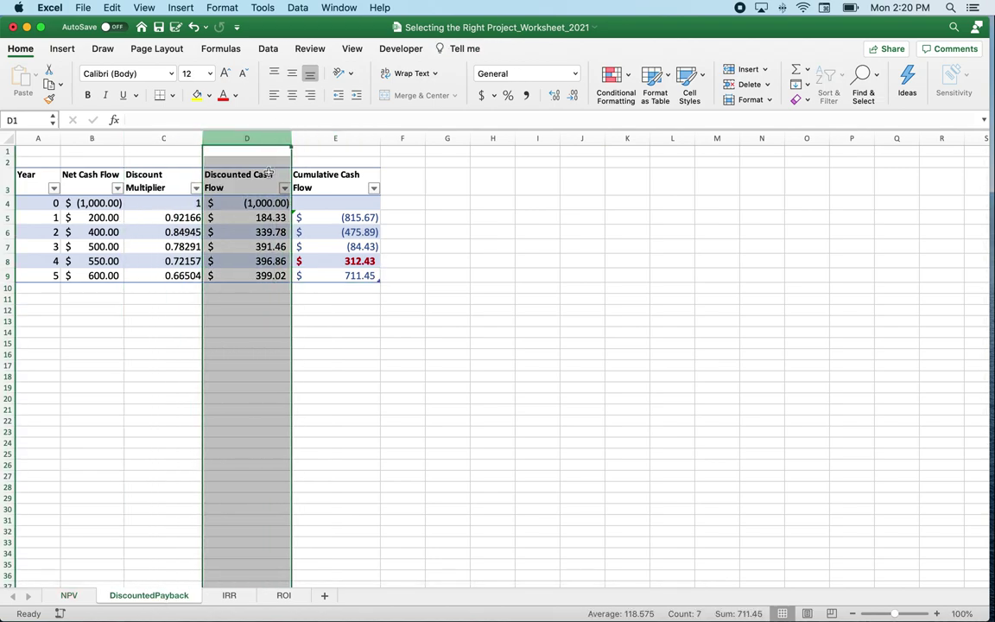
left_click(282, 596)
left_click(354, 505)
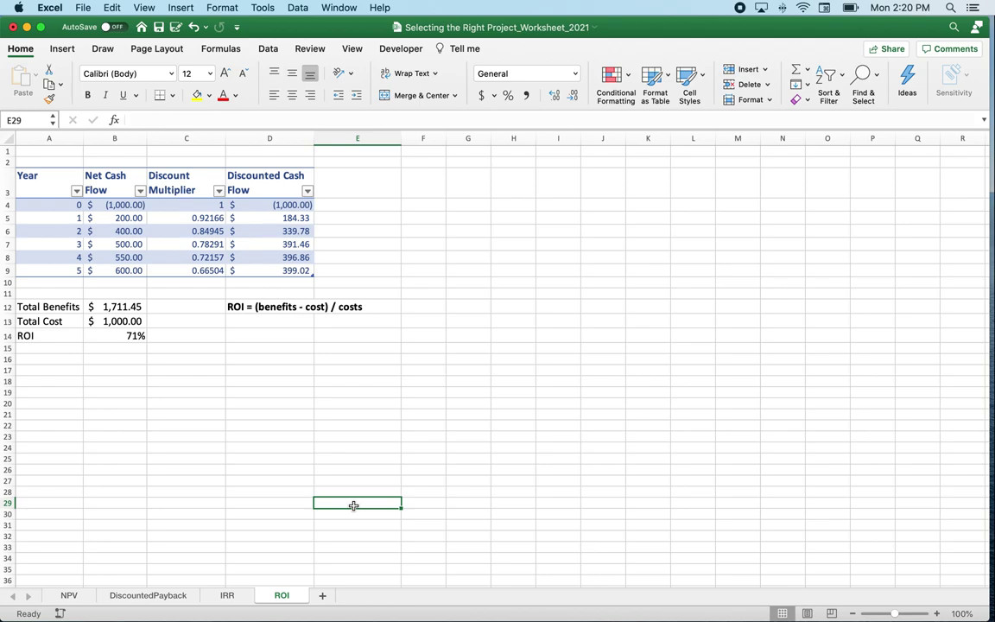
Step: Trace the ROI calculation from discounted cash flows D5:D9 through Total Benefits and Total Cost to the formula in B14
left_click_drag(309, 217, 299, 269)
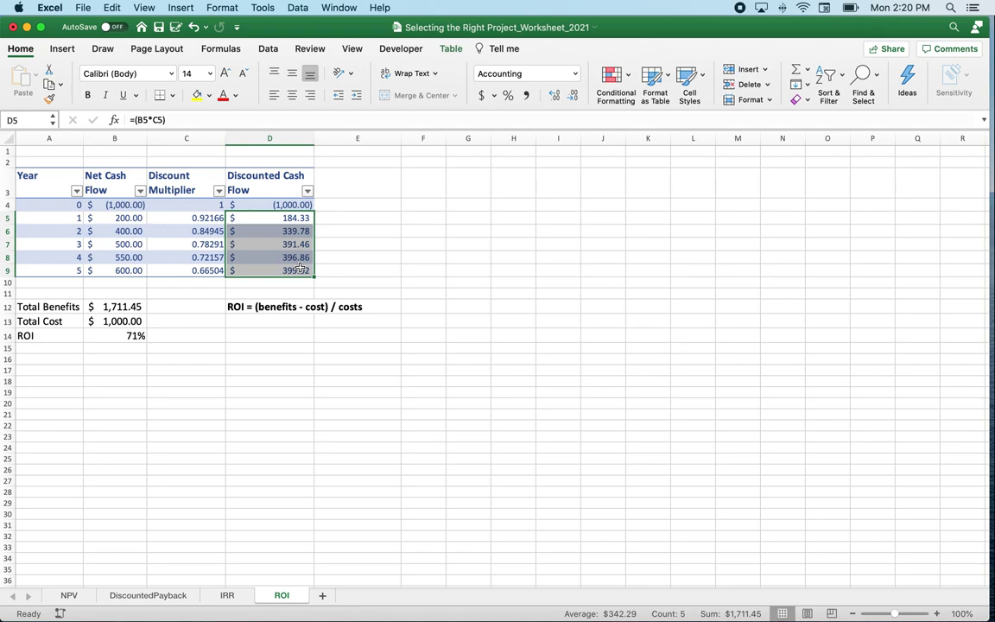
left_click(126, 307)
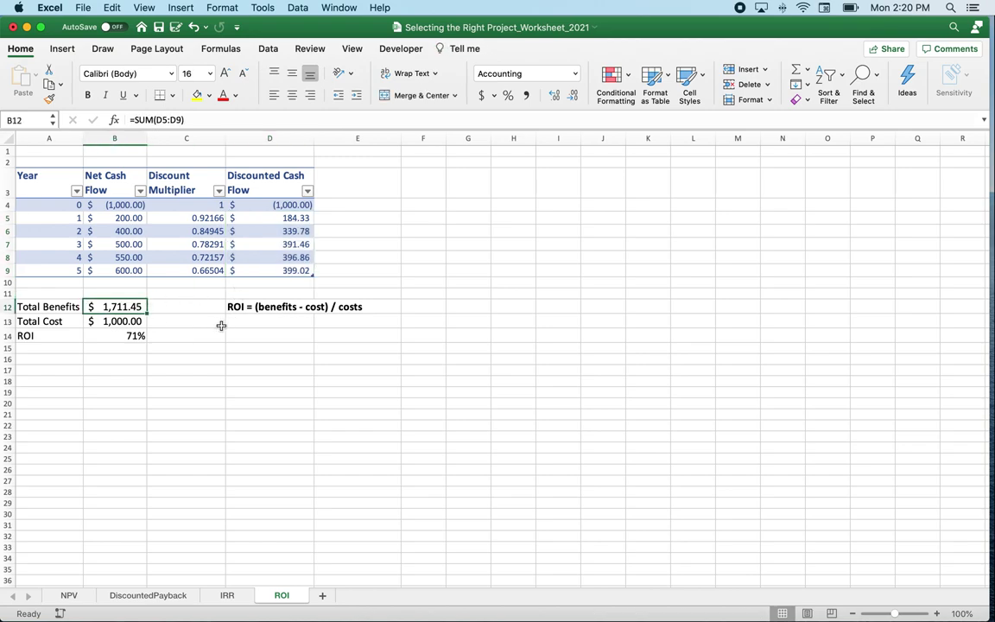
left_click(127, 321)
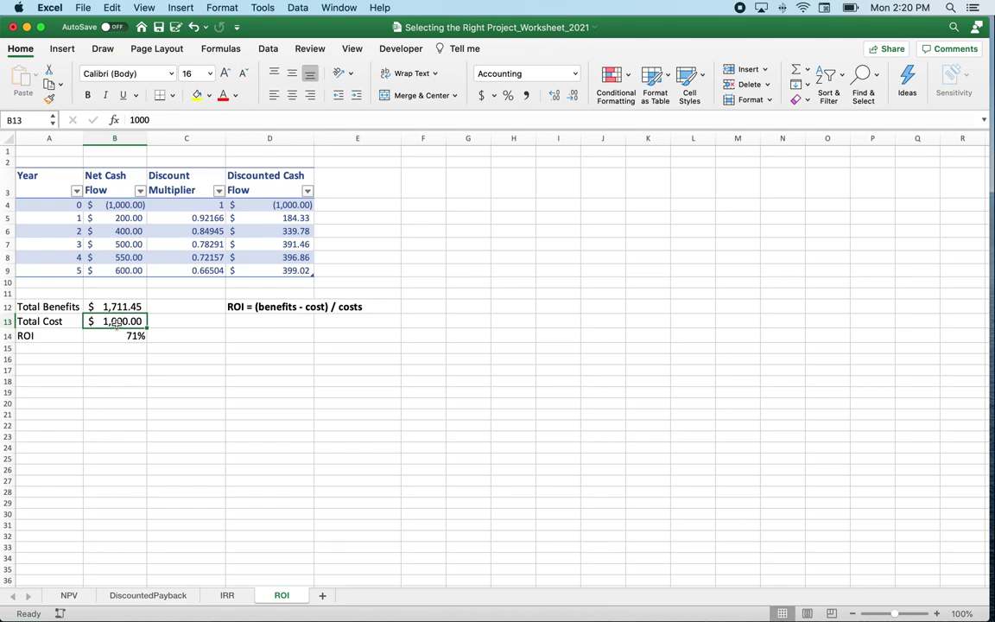
left_click(125, 336)
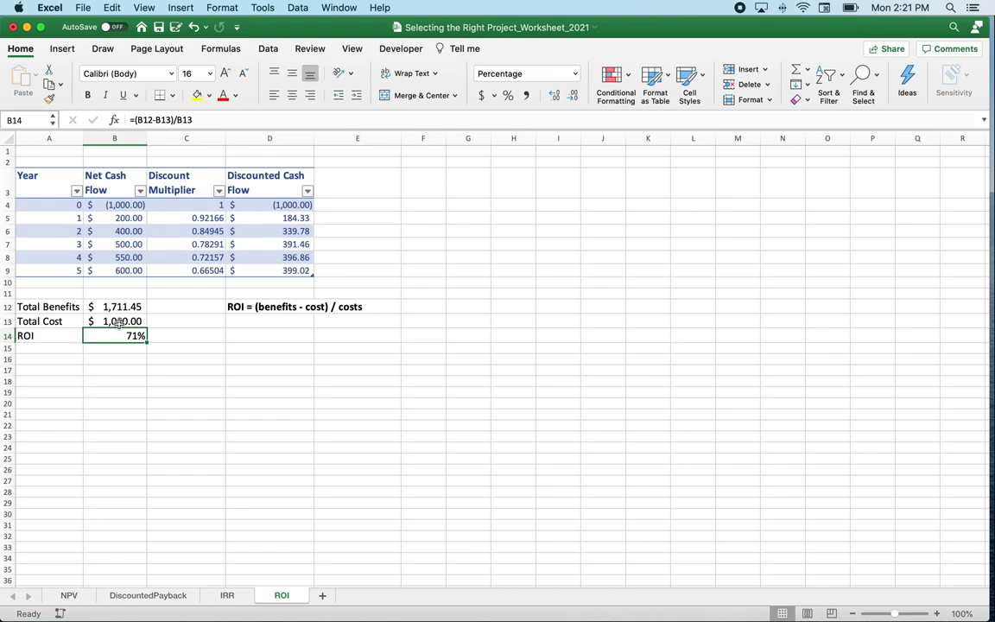
key("Up")
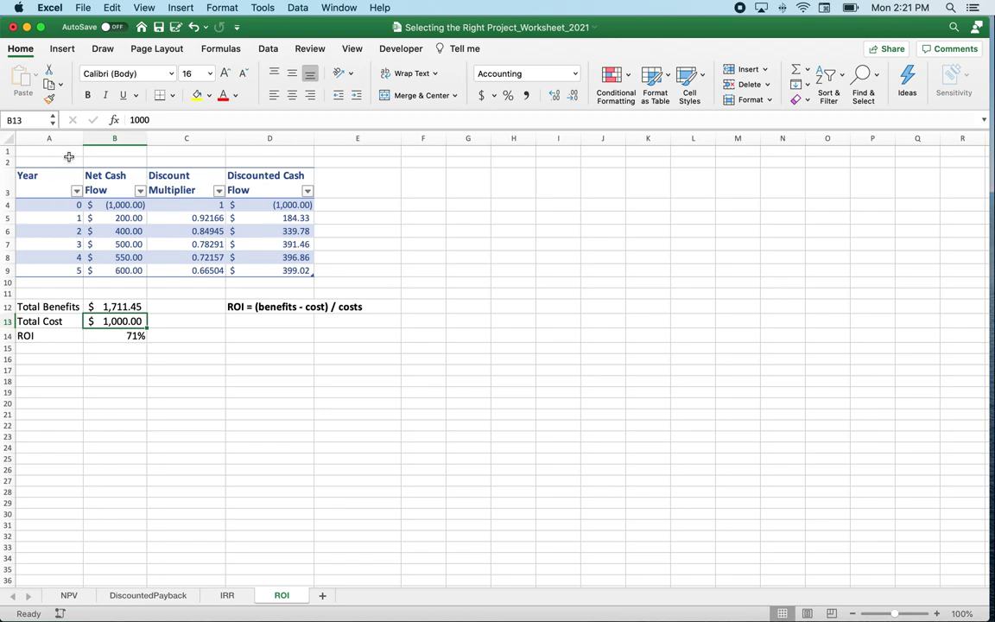
left_click(120, 308)
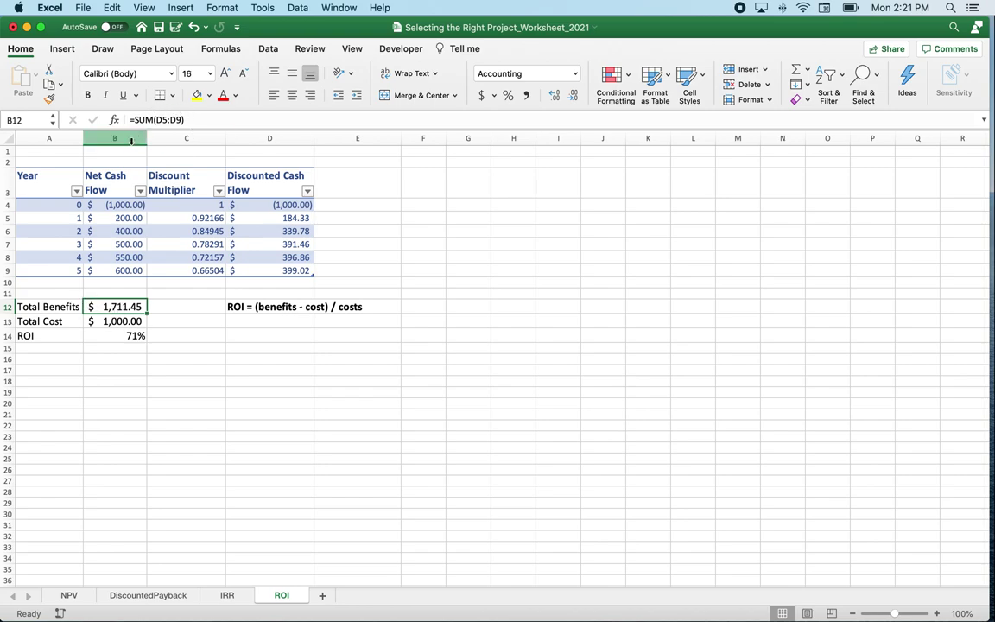
left_click(128, 337)
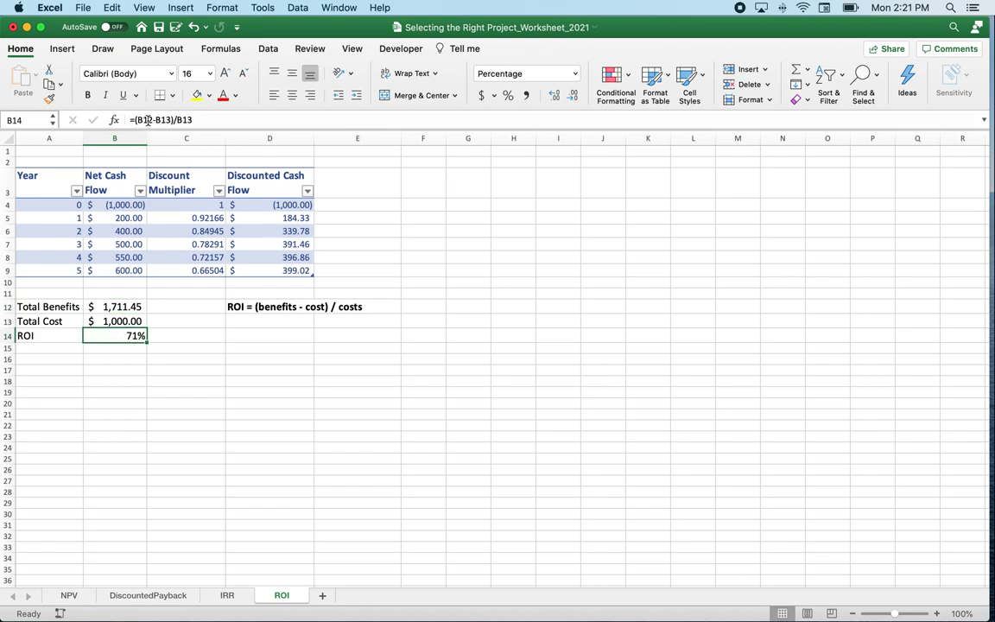
left_click(126, 321)
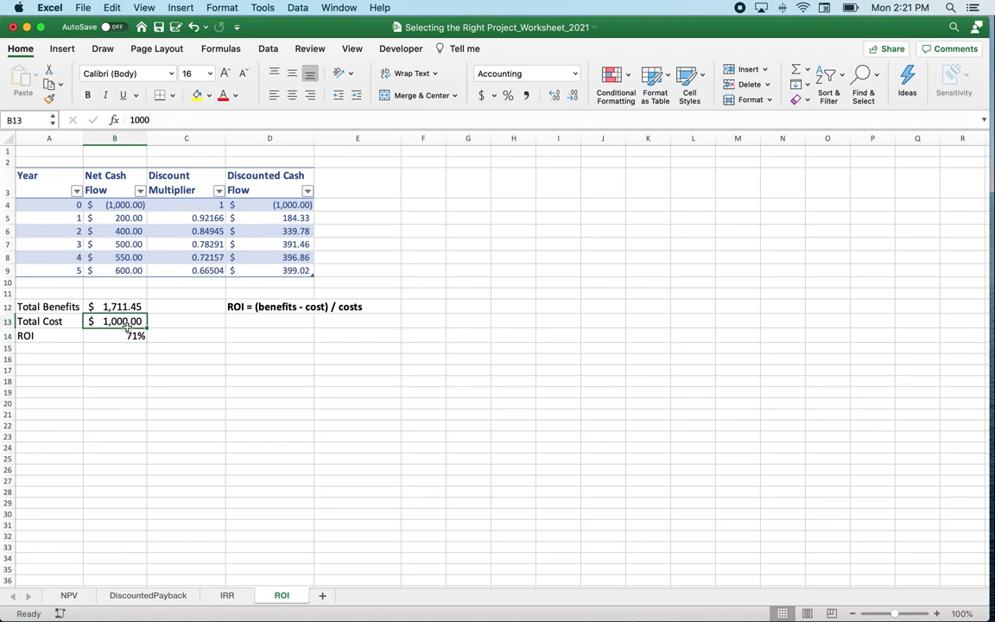
left_click(124, 337)
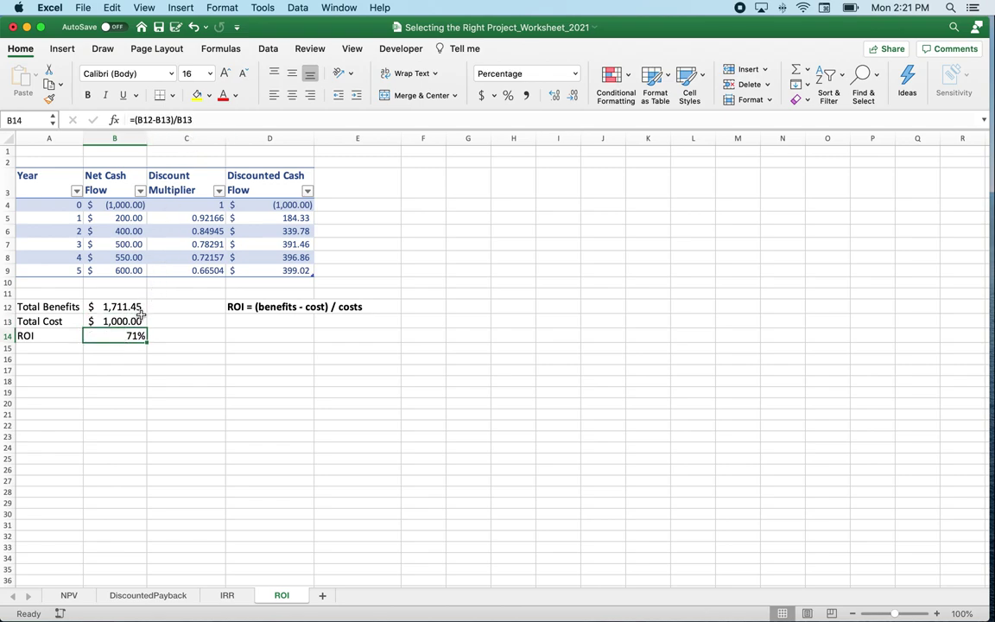